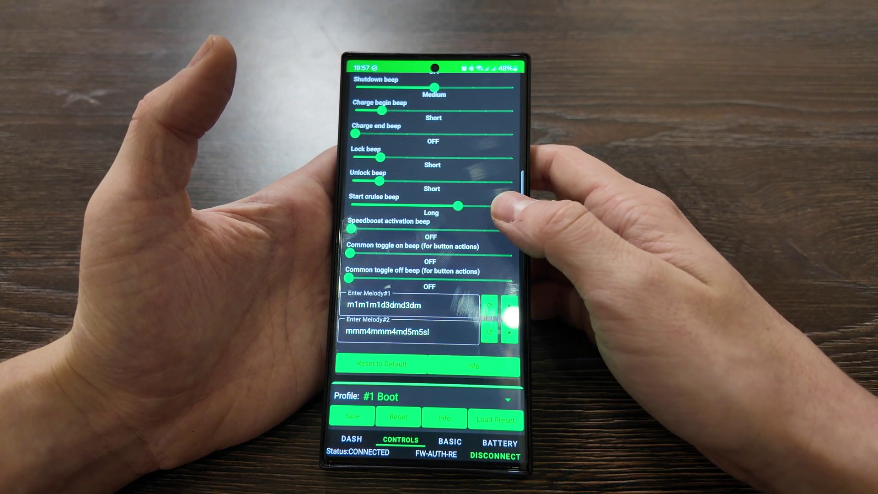
scroll(432, 240, "up", 4)
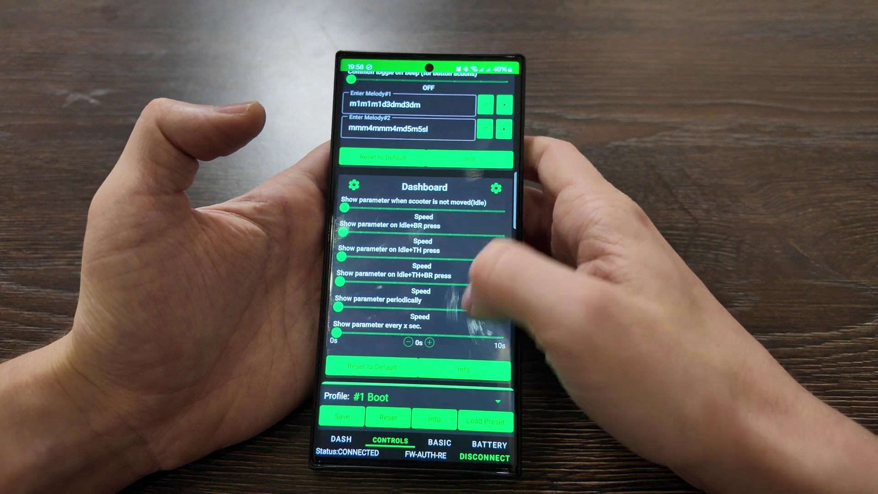
Cycle the Dashboard periodic parameter through Battery % and ESC Temperature, returning it to Speed.
left_click(357, 308)
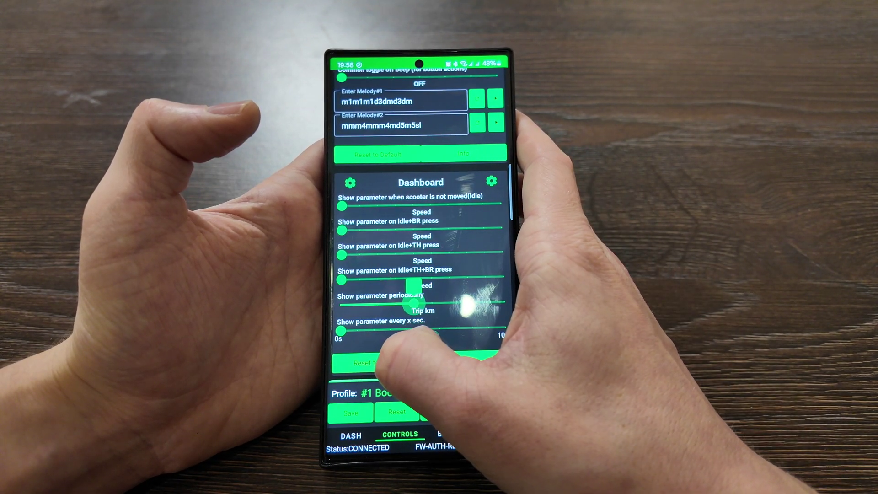
left_click_drag(412, 303, 484, 296)
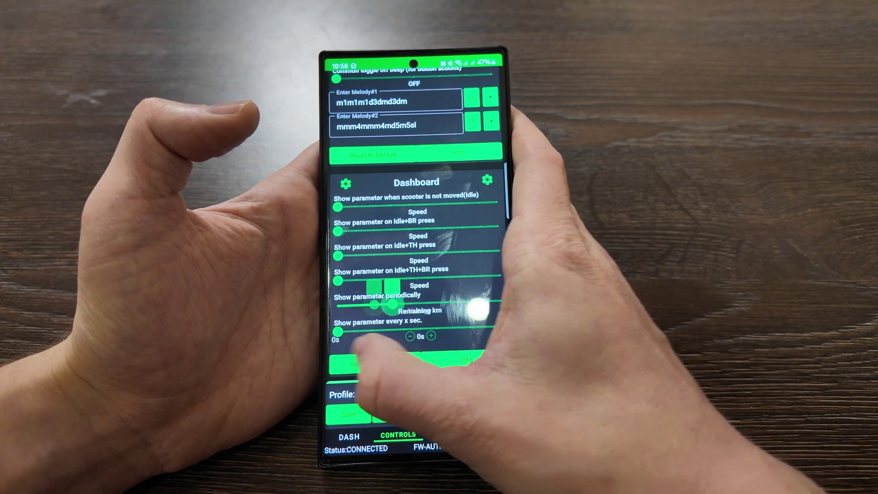
left_click_drag(501, 295, 338, 302)
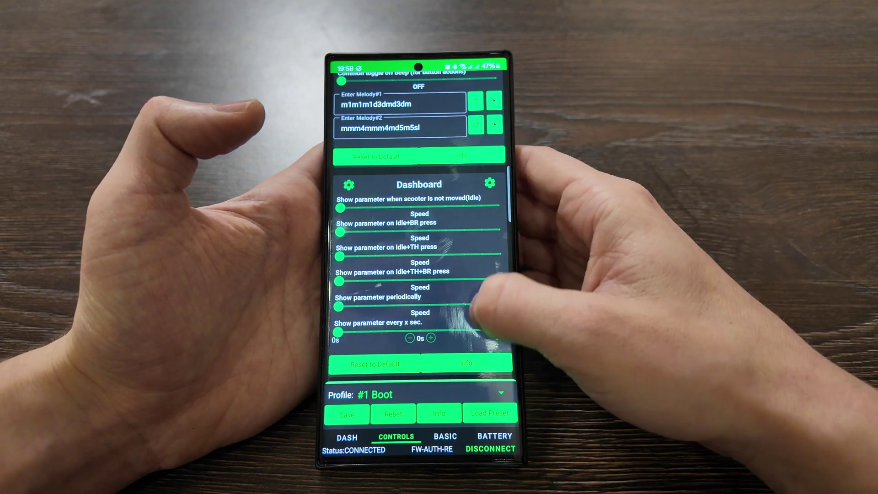